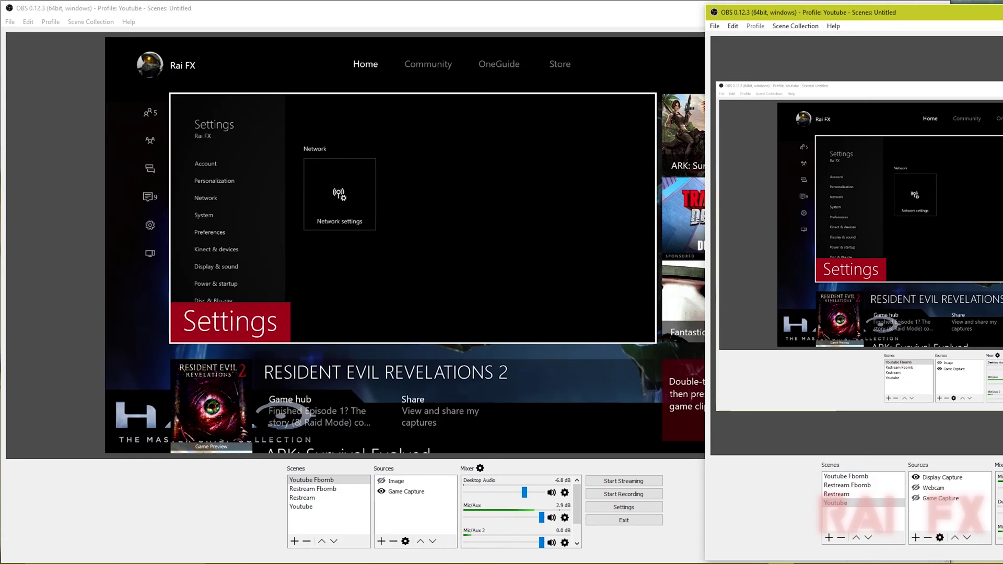
Step: Bring the Youtube-profile OBS window previewing the Xbox capture to the front
{"action": "left_click", "coordinate": [337, 18]}
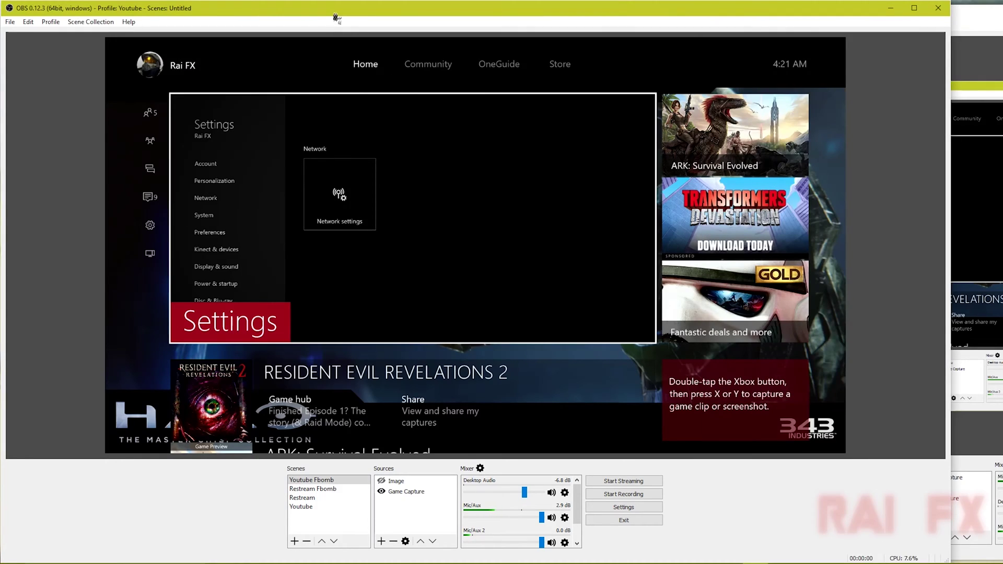
Step: Open Settings, check the Stream service, then view advanced Output (x264, 6000 bitrate)
{"action": "left_click", "coordinate": [9, 24]}
{"action": "left_click", "coordinate": [19, 63]}
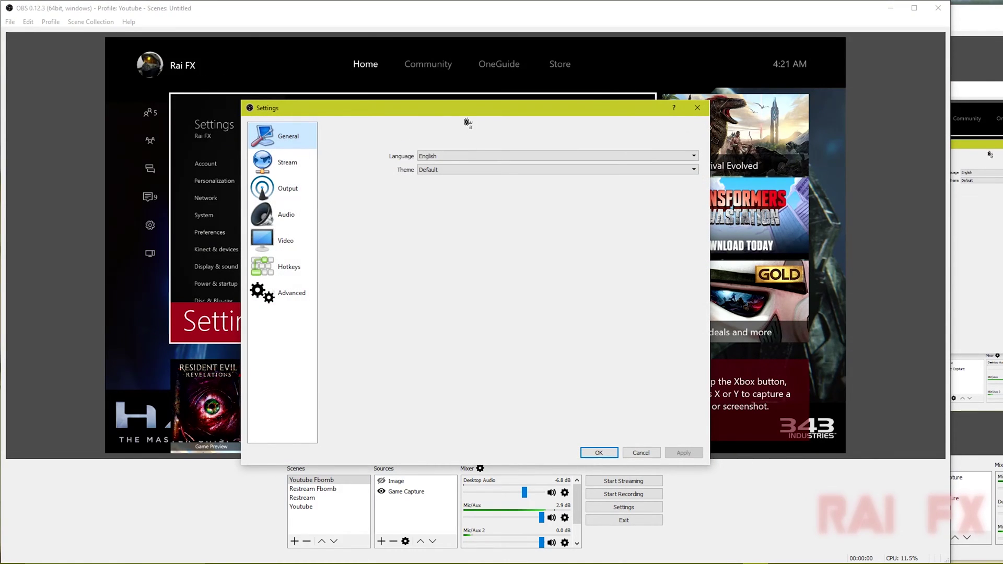
{"action": "left_click_drag", "start_coordinate": [466, 120], "coordinate": [457, 128]}
{"action": "left_click", "coordinate": [281, 174]}
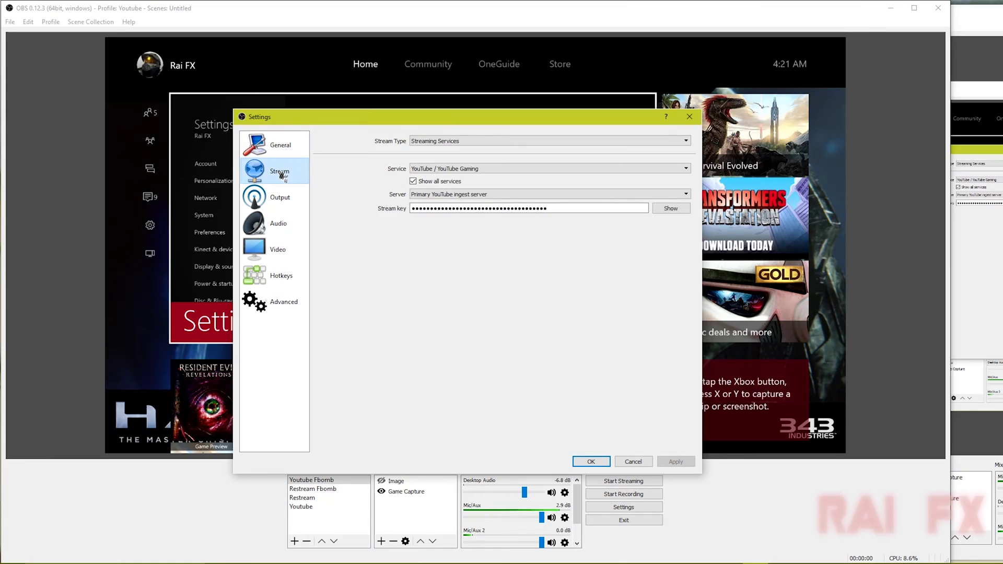
{"action": "left_click", "coordinate": [279, 191]}
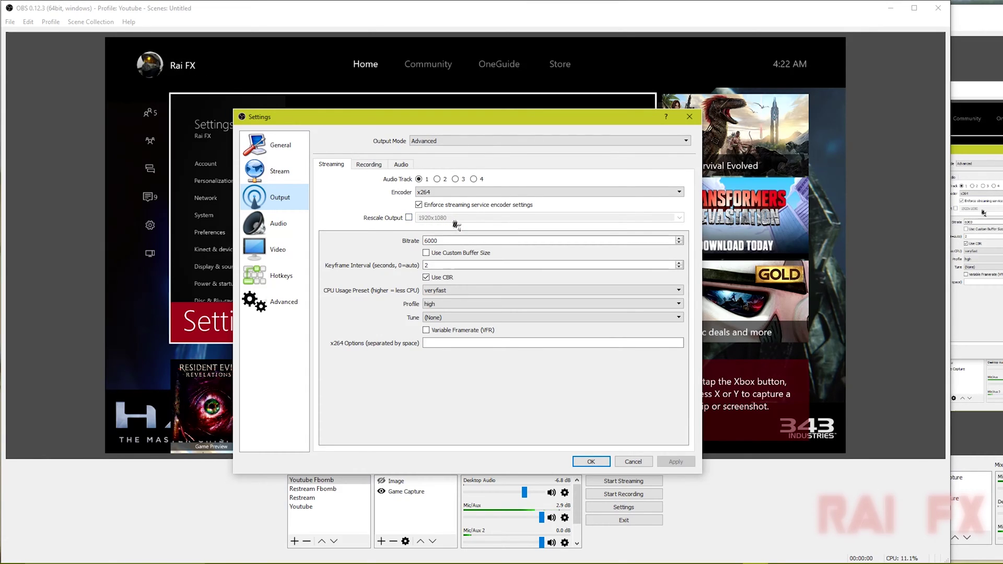
Step: Enable Rescale Output for streaming at 1280x720
{"action": "left_click", "coordinate": [409, 217]}
{"action": "left_click", "coordinate": [454, 218]}
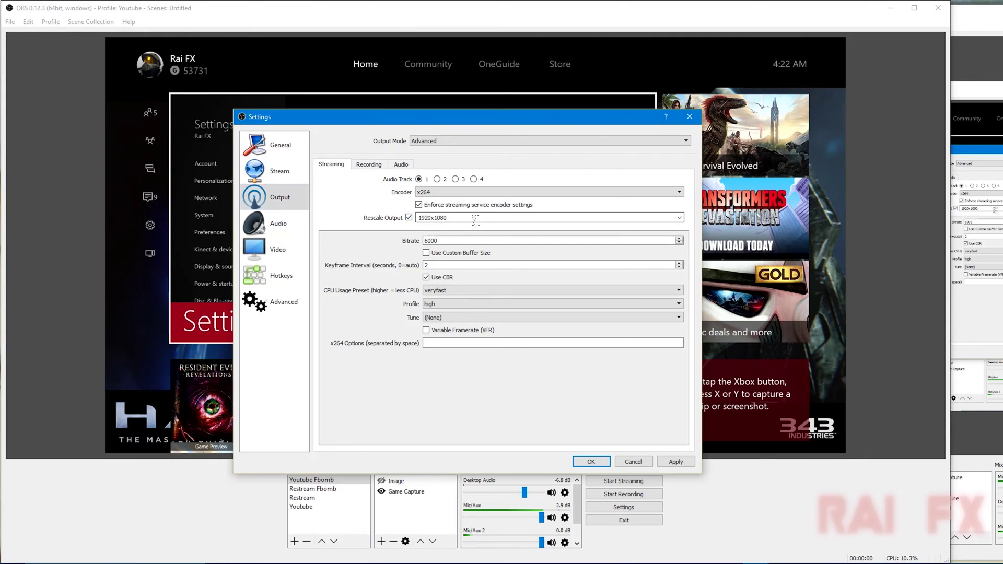
{"action": "left_click", "coordinate": [679, 218]}
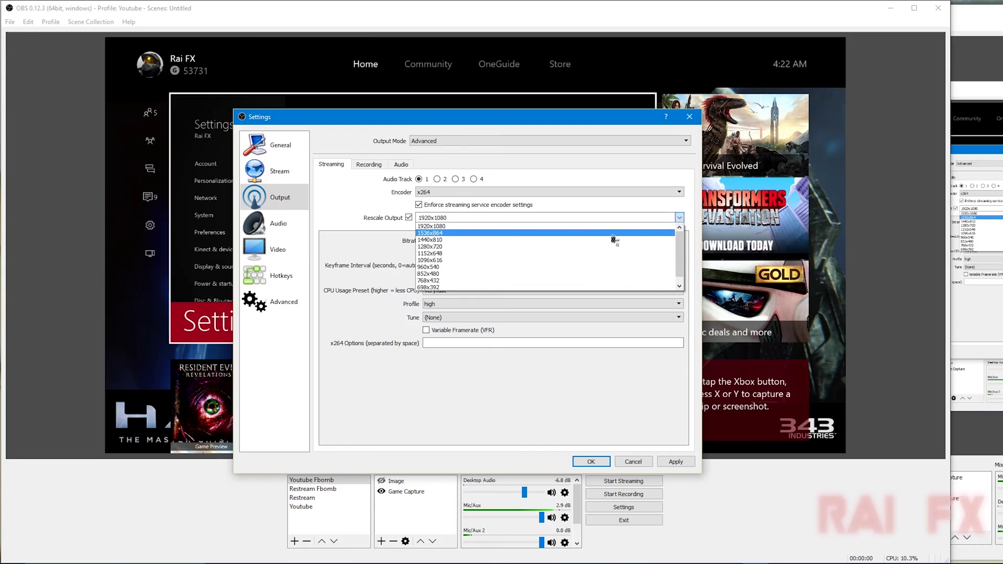
{"action": "left_click", "coordinate": [587, 245]}
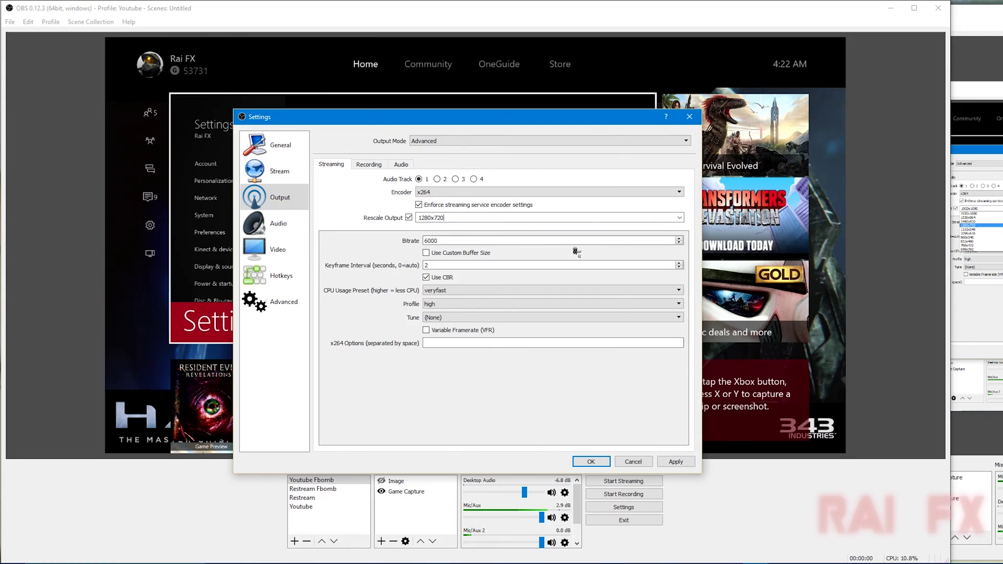
Step: Change the streaming bitrate from 6000 to 2500
{"action": "left_click", "coordinate": [447, 240]}
{"action": "left_click_drag", "start_coordinate": [447, 239], "coordinate": [432, 239]}
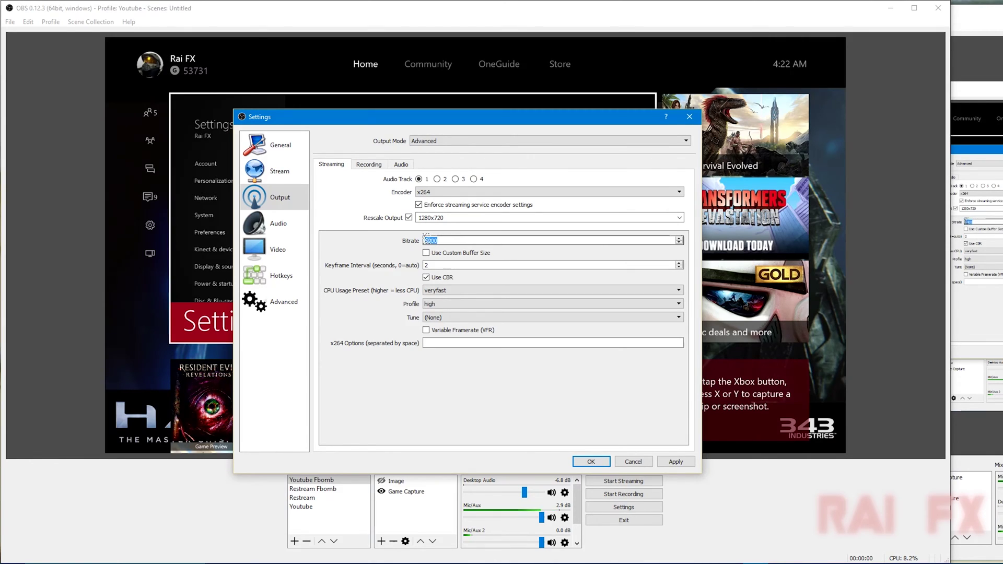
{"action": "left_click", "coordinate": [443, 238]}
{"action": "key", "text": "shift+Left"}
{"action": "key", "text": "shift+Left"}
{"action": "key", "text": "shift+Left"}
{"action": "key", "text": "BackSpace"}
{"action": "key", "text": "BackSpace"}
{"action": "key", "text": "BackSpace"}
{"action": "key", "text": "BackSpace"}
{"action": "type", "text": "5000"}
{"action": "left_click_drag", "start_coordinate": [443, 240], "coordinate": [405, 241]}
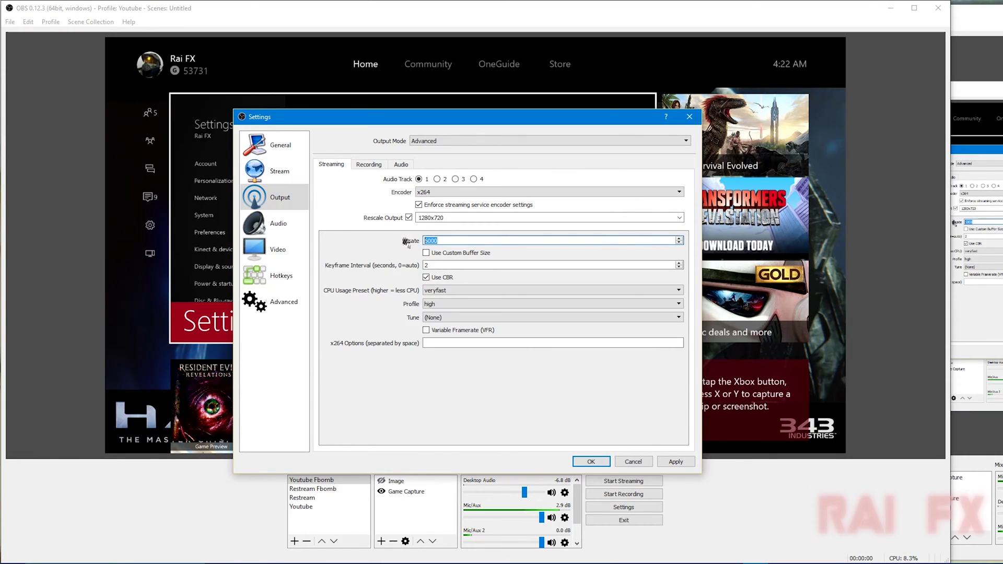
{"action": "type", "text": "25"}
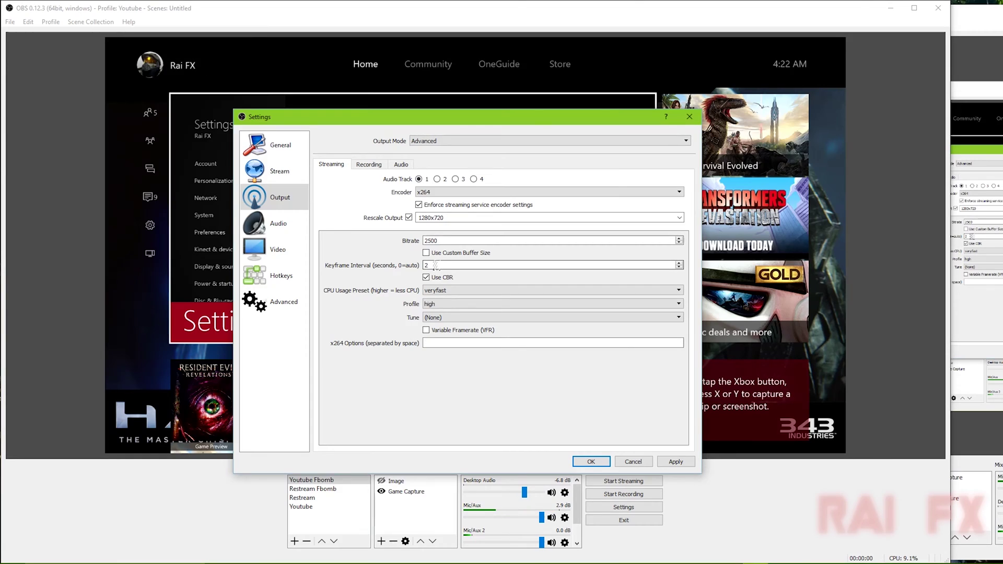
Step: Keep keyframe interval 2 and the veryfast CPU usage preset
{"action": "double_click", "coordinate": [428, 266]}
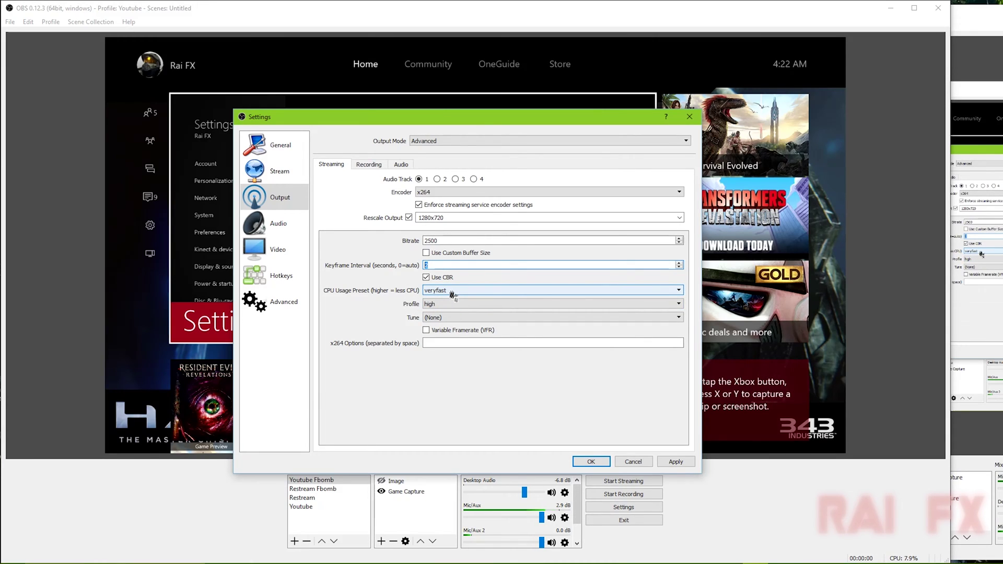
{"action": "left_click", "coordinate": [452, 295]}
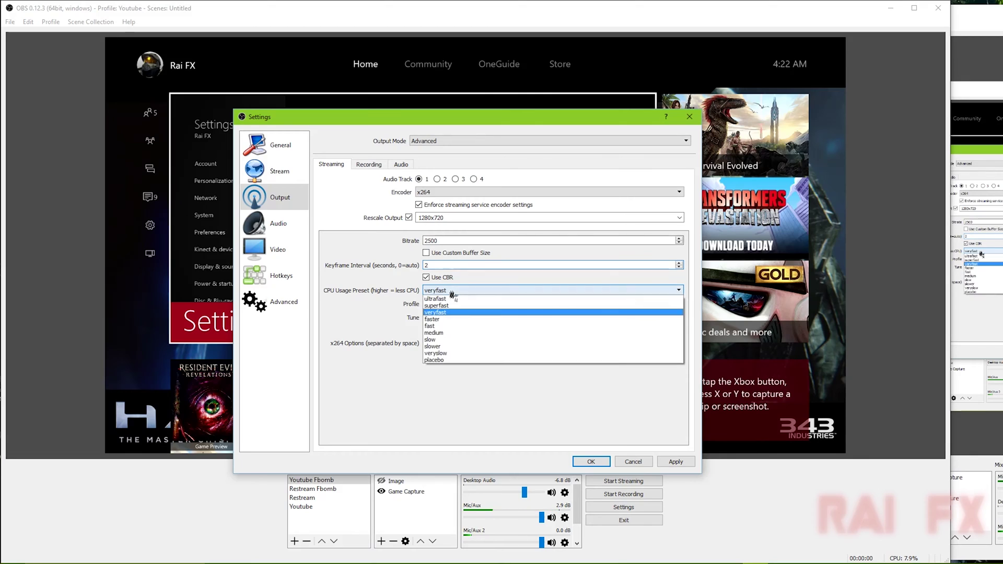
{"action": "left_click", "coordinate": [452, 295]}
{"action": "left_click", "coordinate": [453, 295]}
{"action": "left_click", "coordinate": [452, 296]}
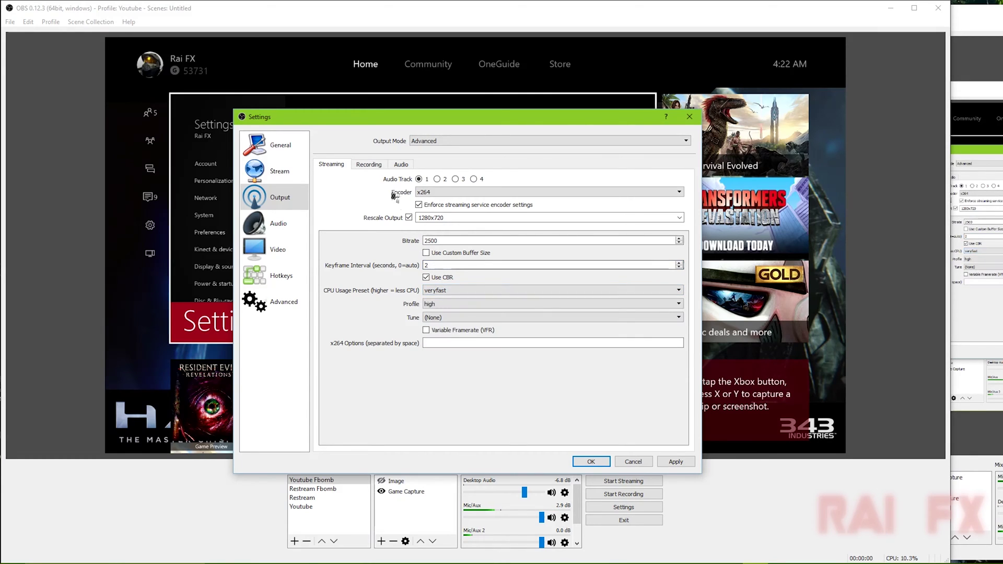
{"action": "left_click", "coordinate": [374, 166]}
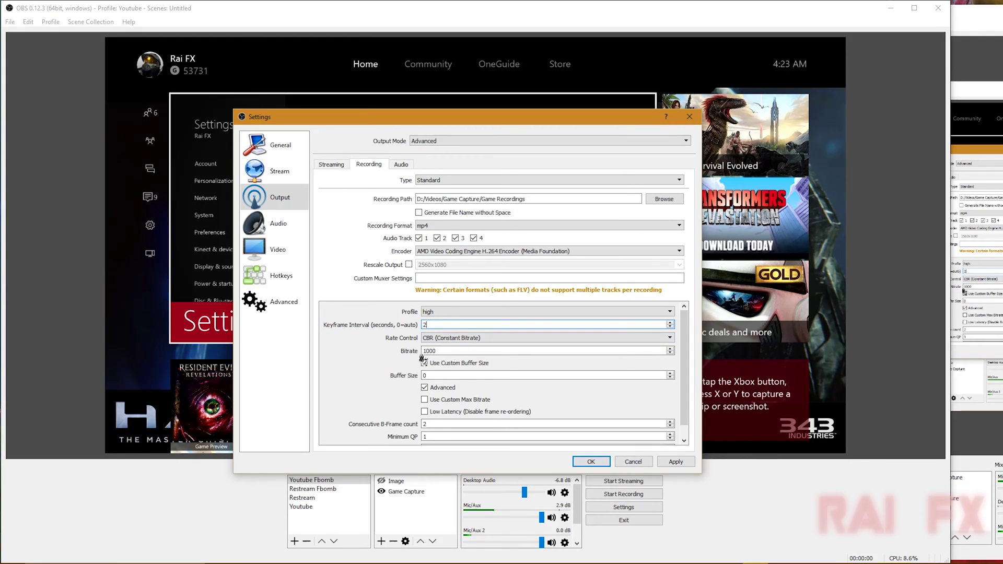
Step: Set the recording bitrate to 1000 with CBR rate control on the AMD H.264 encoder
{"action": "left_click", "coordinate": [437, 351]}
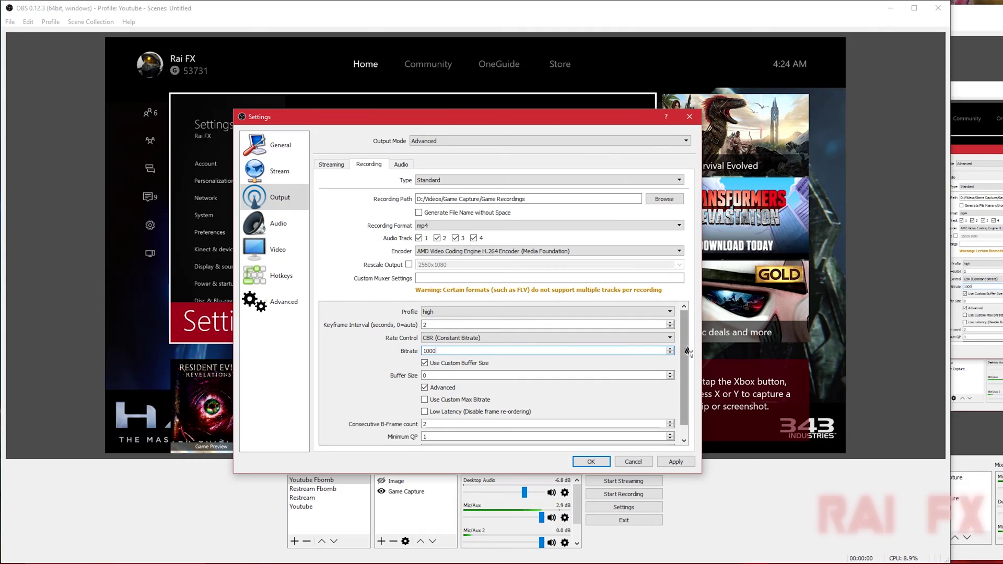
Step: Scroll the recording encoder settings down to the Minimum and Maximum QP fields
{"action": "scroll", "coordinate": [686, 367], "scroll_direction": "down", "scroll_amount": 1}
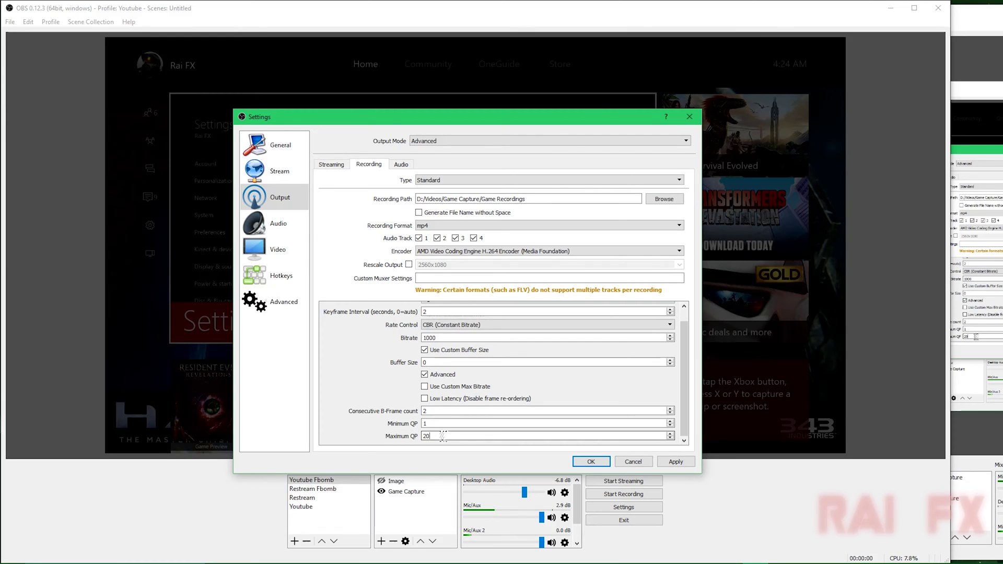
Step: Check the Output audio track bitrates and Audio devices, then view Video settings (1920x1080, 60 FPS)
{"action": "left_click", "coordinate": [401, 165]}
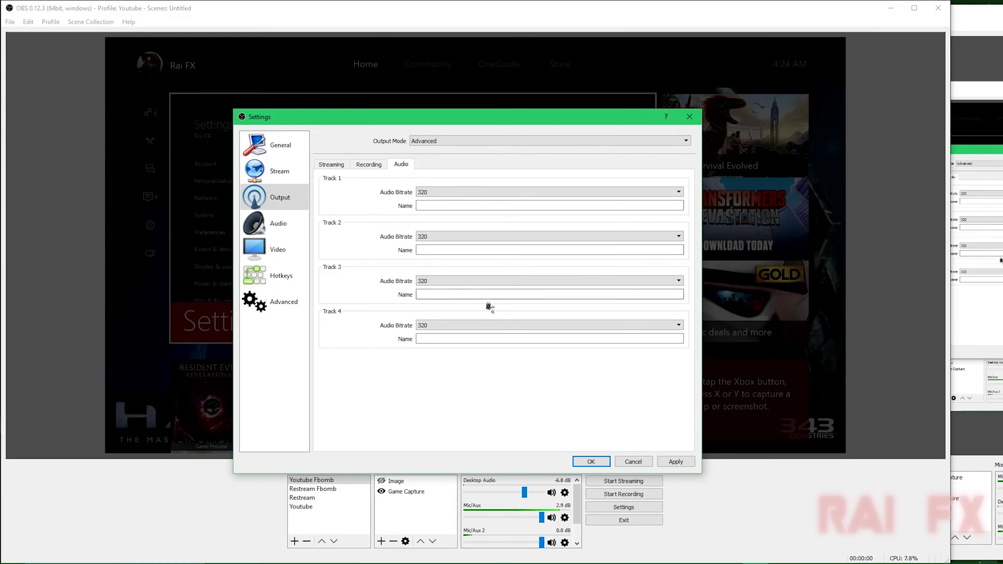
{"action": "left_click", "coordinate": [286, 224]}
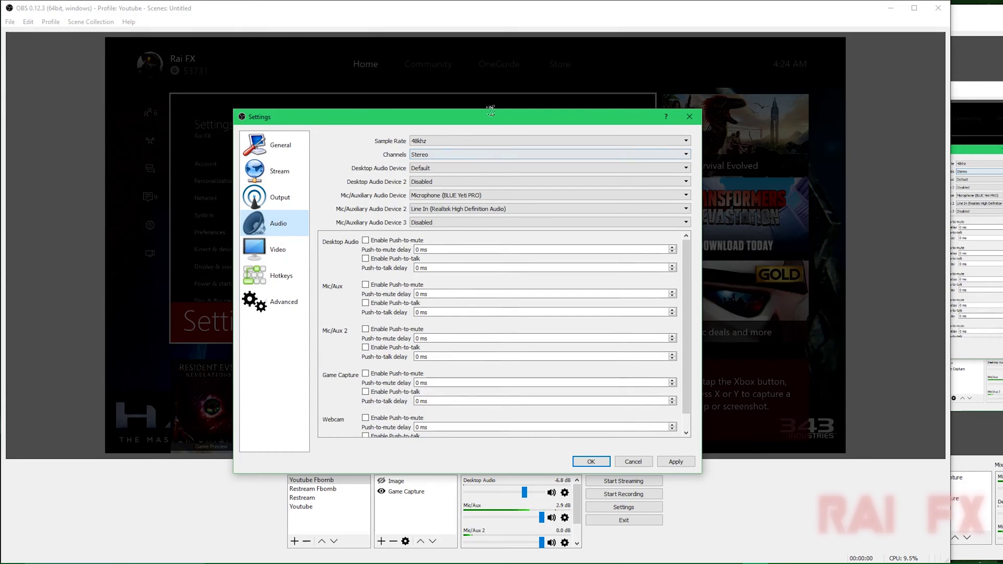
{"action": "left_click", "coordinate": [275, 253]}
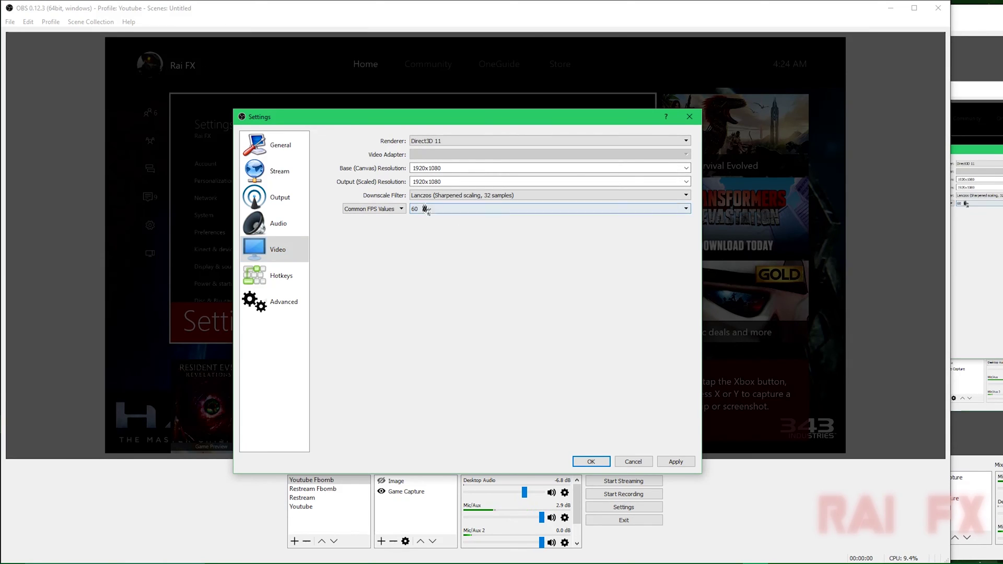
{"action": "left_click", "coordinate": [436, 210]}
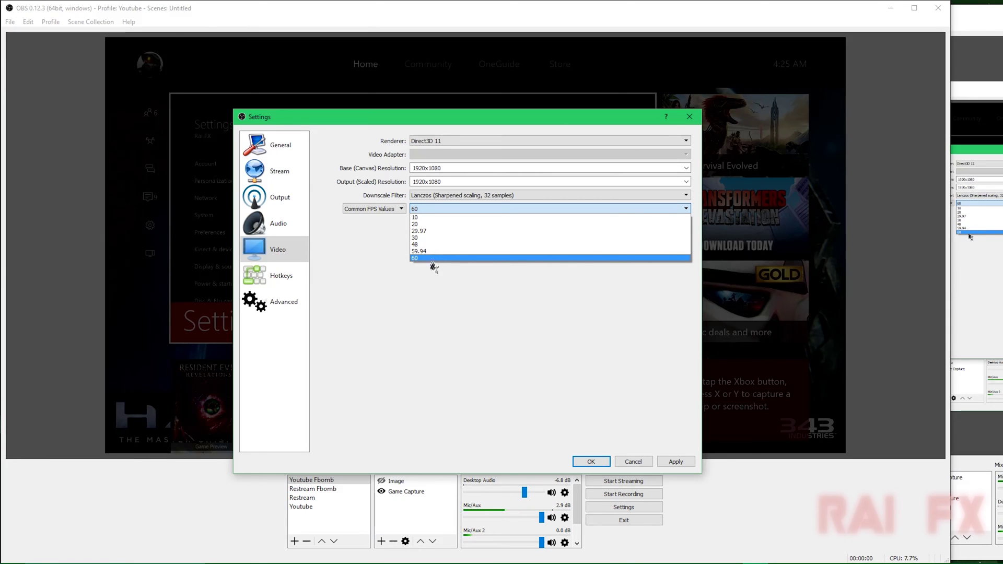
{"action": "left_click", "coordinate": [465, 283]}
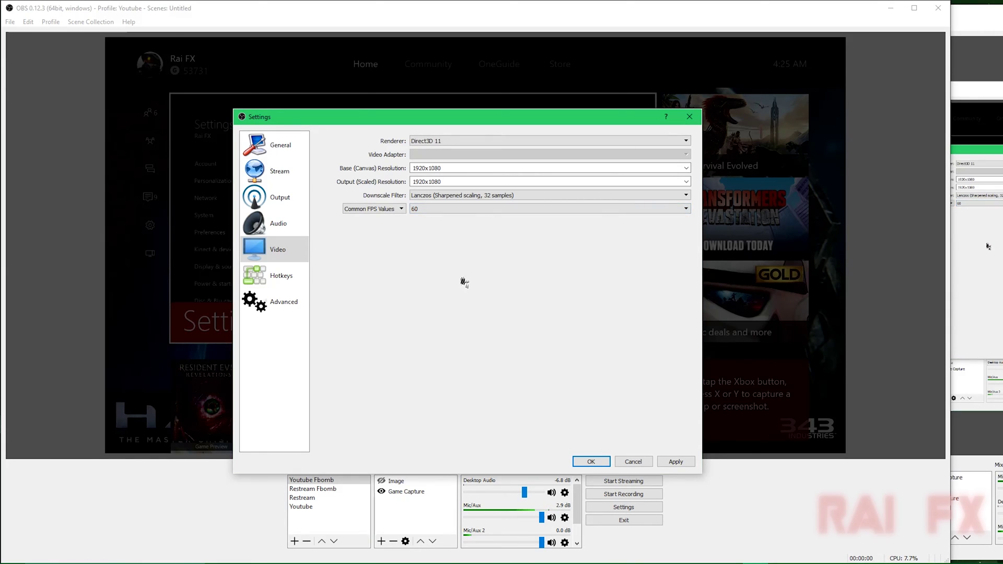
{"action": "left_click", "coordinate": [452, 213]}
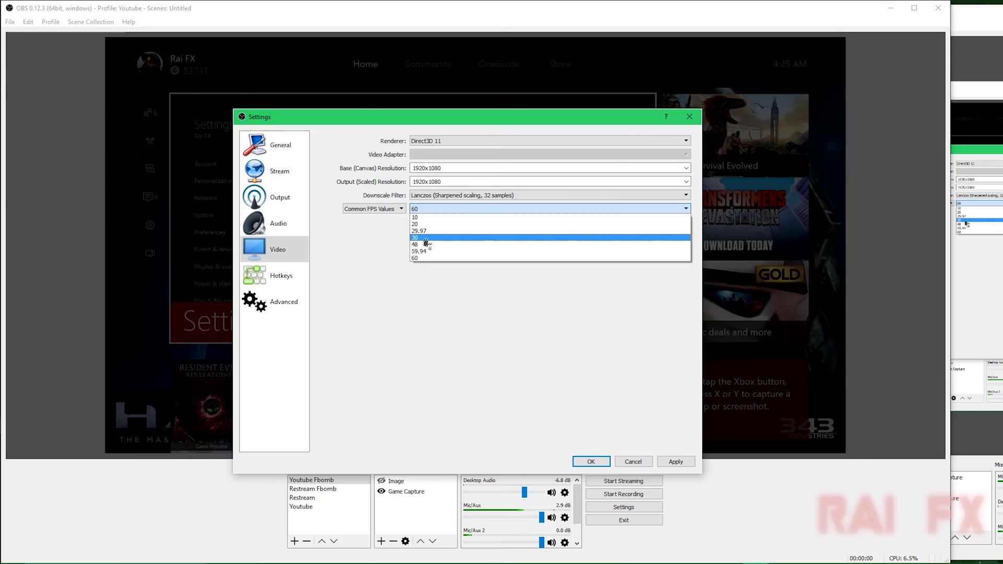
{"action": "left_click", "coordinate": [376, 252]}
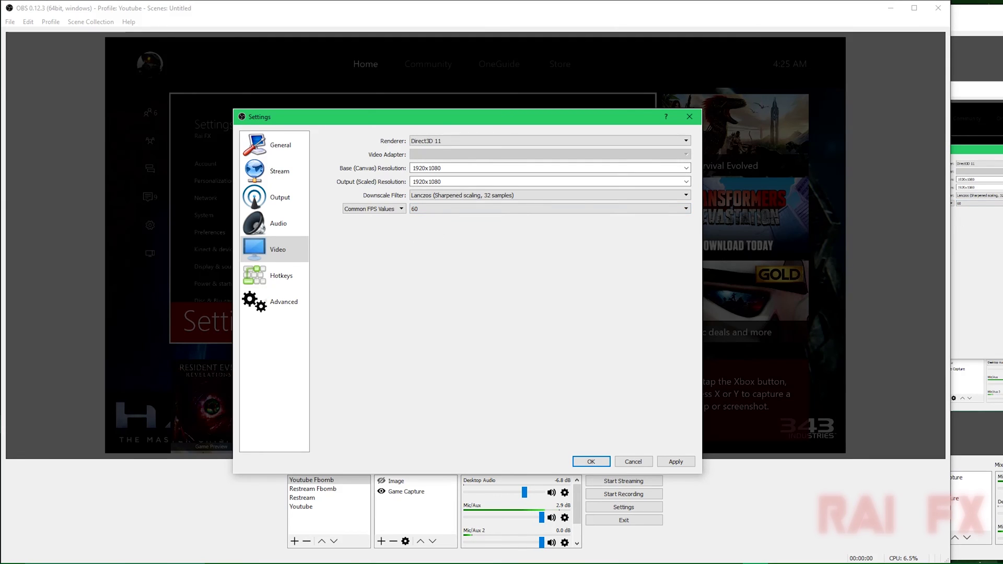
{"action": "key", "text": "alt+Tab"}
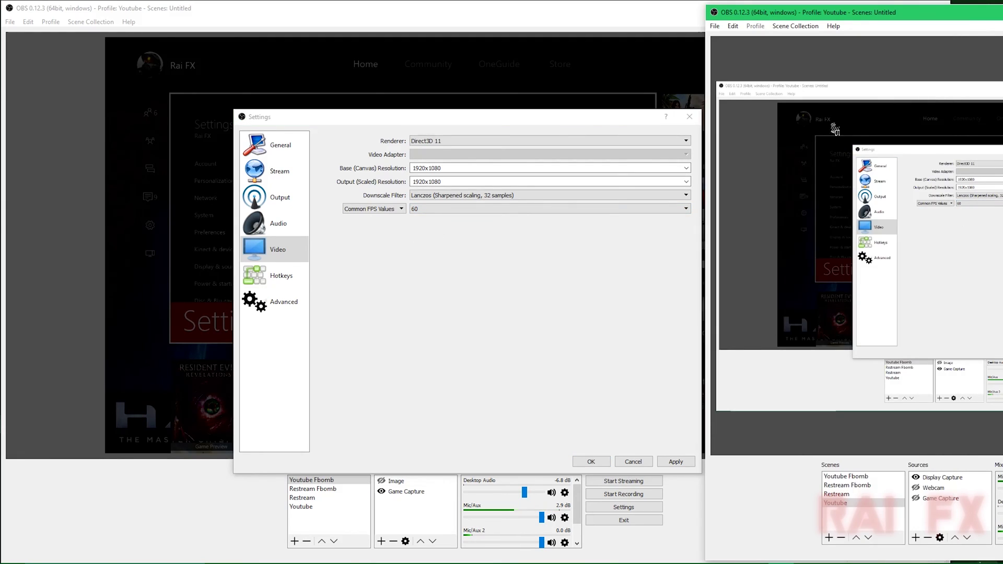
{"action": "key", "text": "alt+Tab"}
{"action": "left_click", "coordinate": [428, 209]}
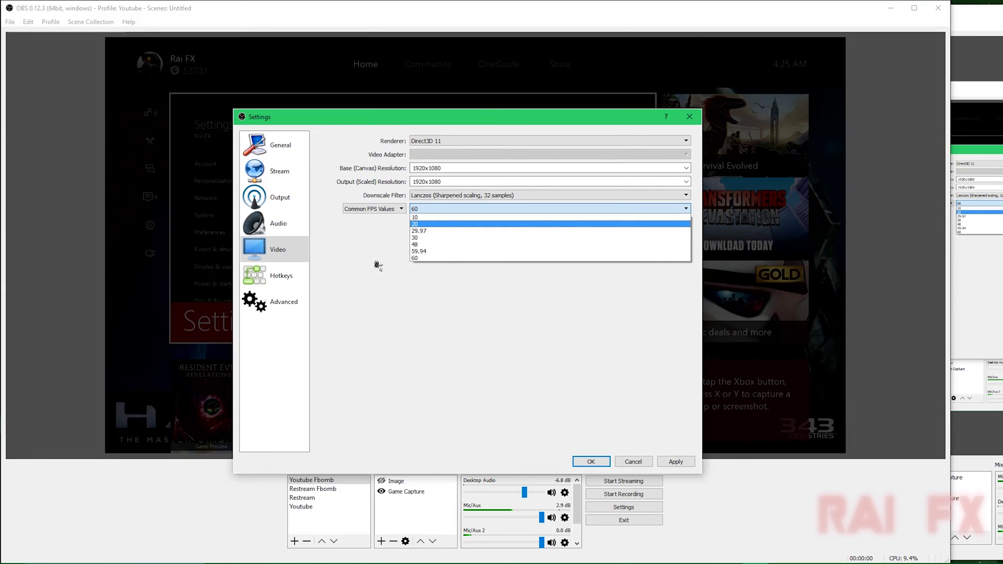
{"action": "left_click", "coordinate": [418, 258]}
{"action": "key", "text": "alt+Tab"}
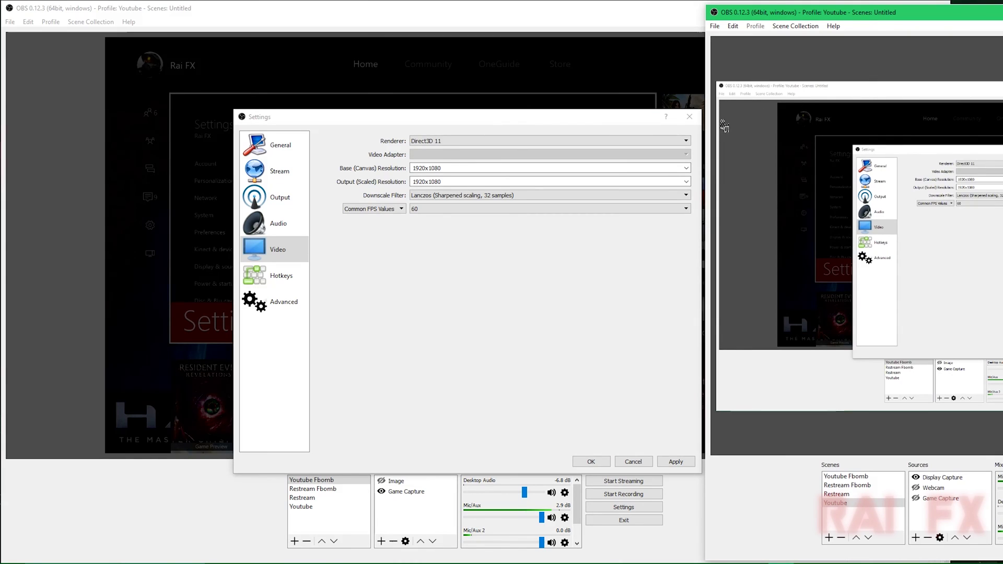
{"action": "left_click", "coordinate": [508, 126]}
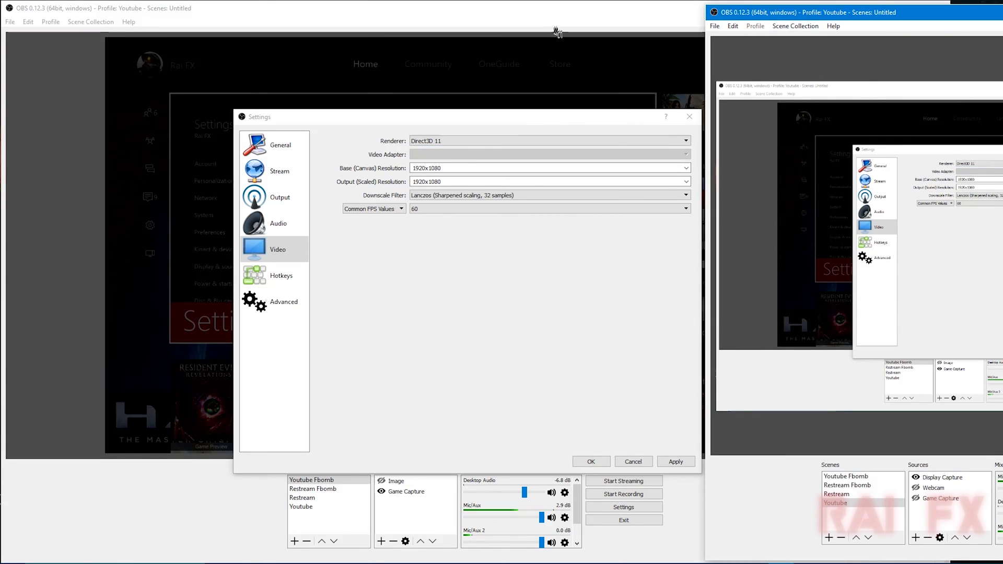
{"action": "left_click", "coordinate": [560, 124]}
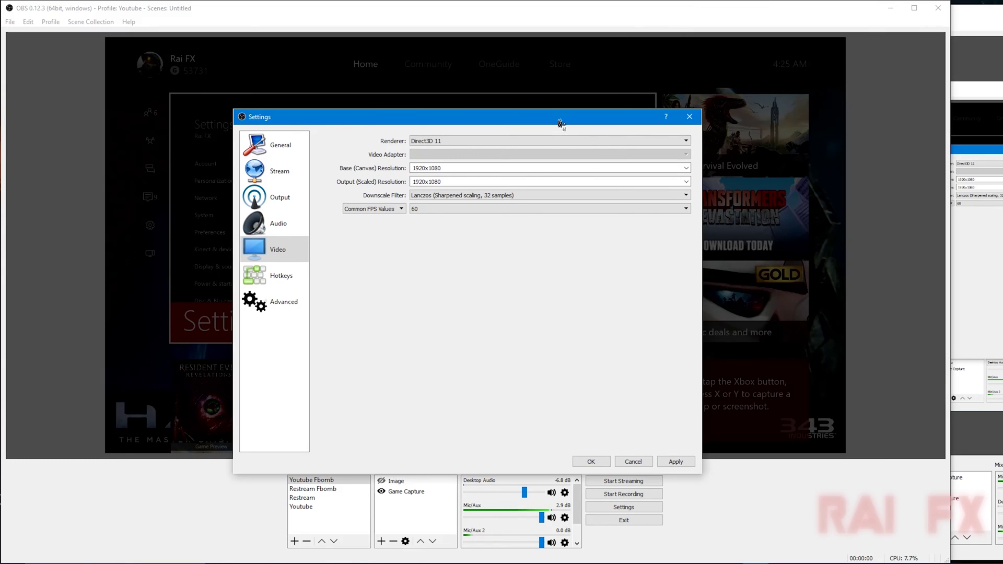
{"action": "left_click", "coordinate": [1000, 16]}
{"action": "left_click_drag", "start_coordinate": [1000, 16], "coordinate": [1000, 12]}
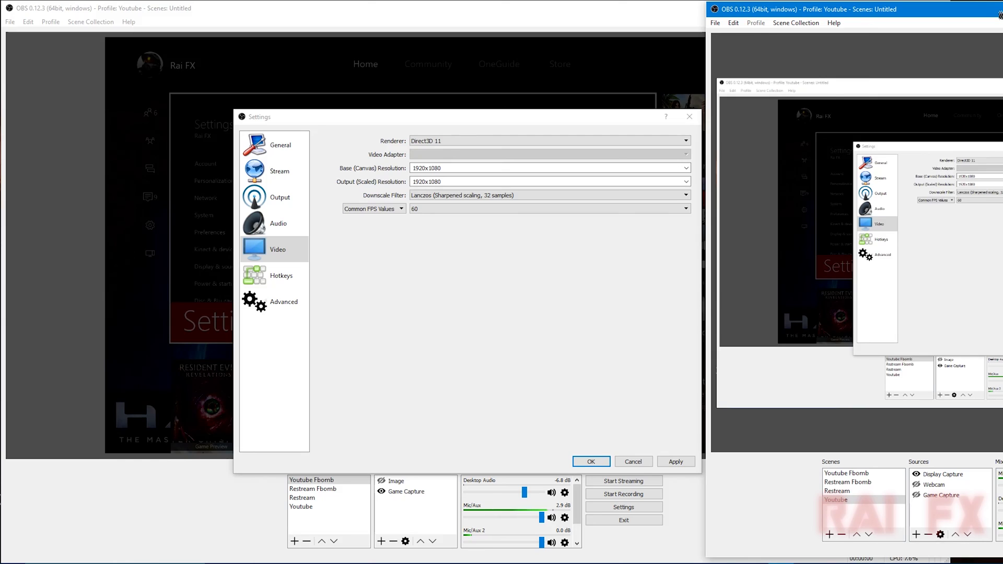
{"action": "left_click", "coordinate": [556, 127]}
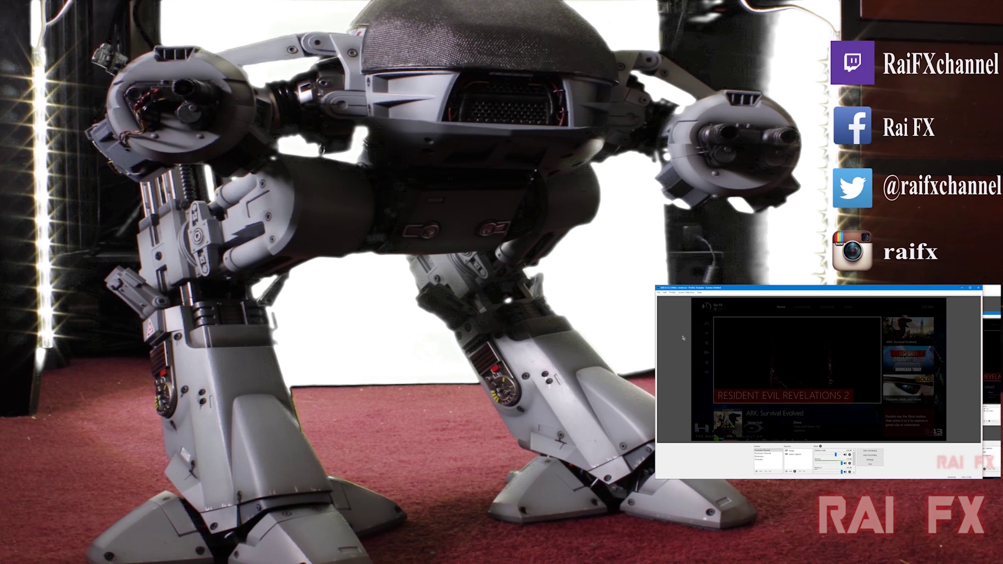
Step: Open the Profile menu to pick a profile
{"action": "left_click", "coordinate": [672, 293]}
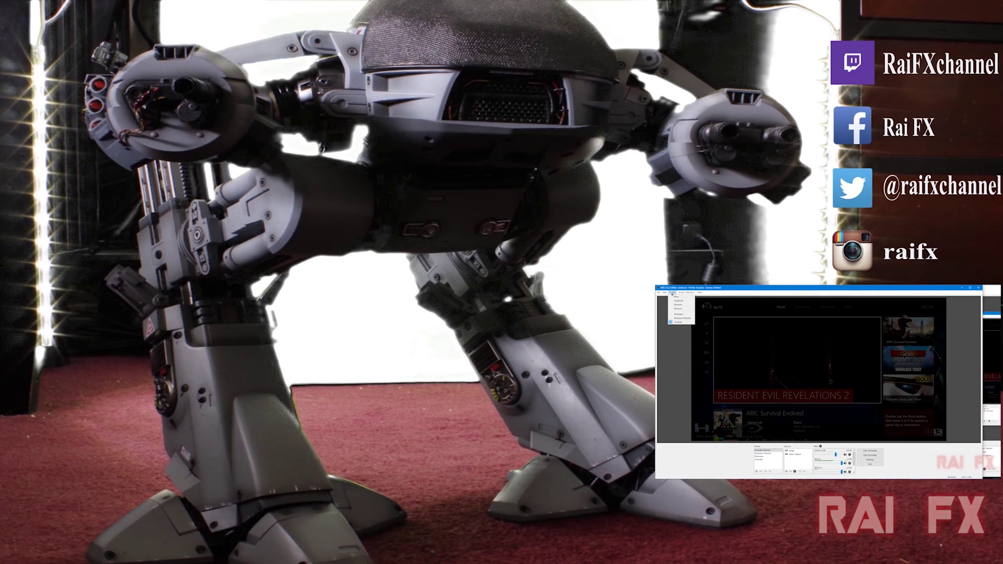